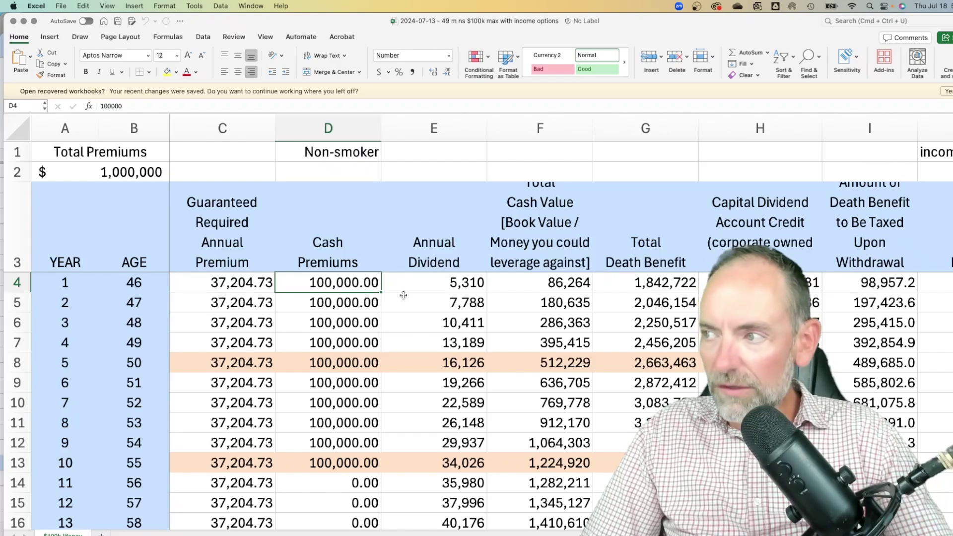
Step: Inspect the year 1 total death benefit, capital dividend account credit and taxable death benefit amount in cells G4, H4 and I4
left_click(635, 290)
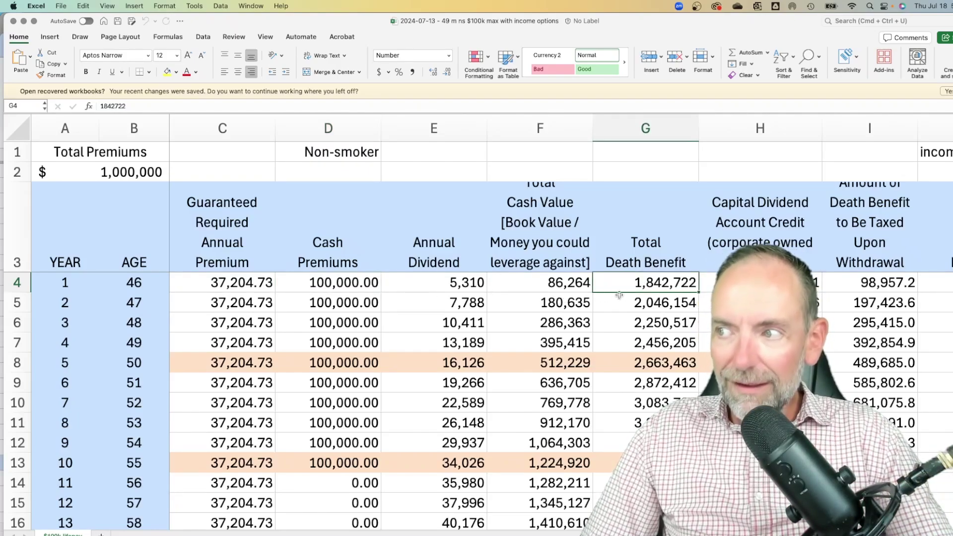
left_click(710, 283)
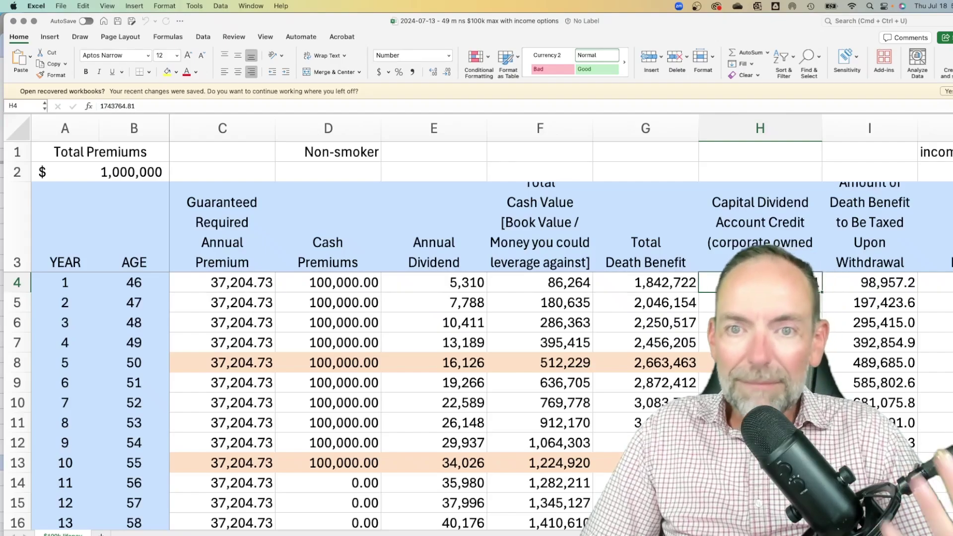
left_click(832, 283)
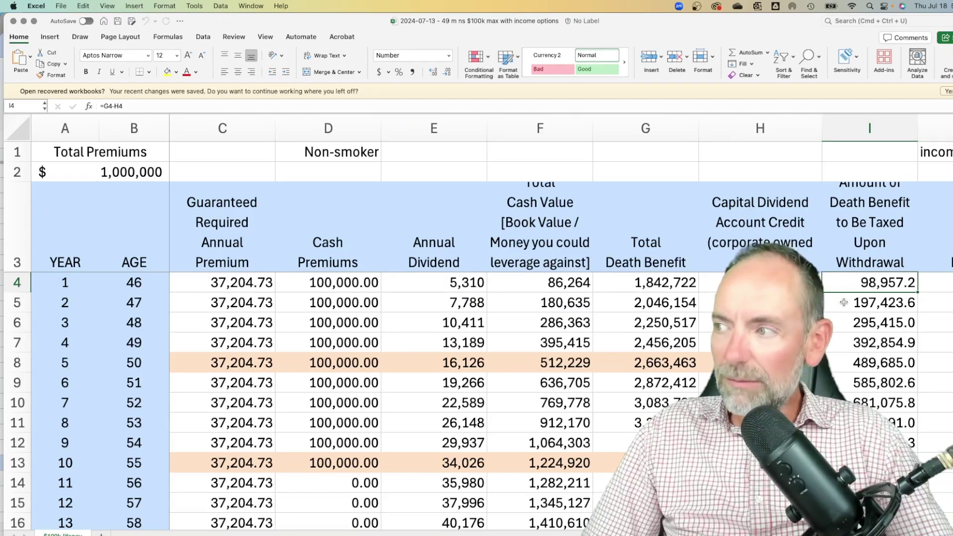
scroll(849, 311, "right", 4)
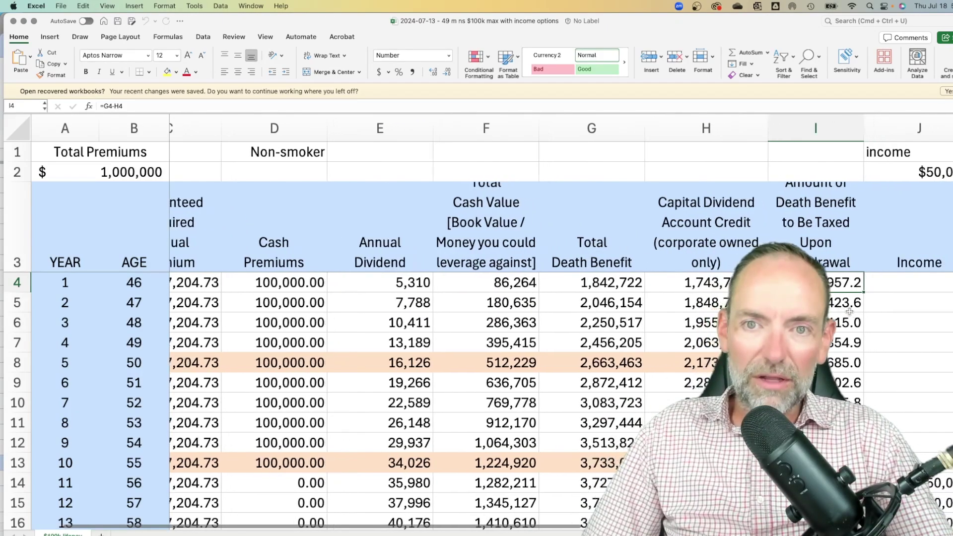
scroll(850, 311, "right", 3)
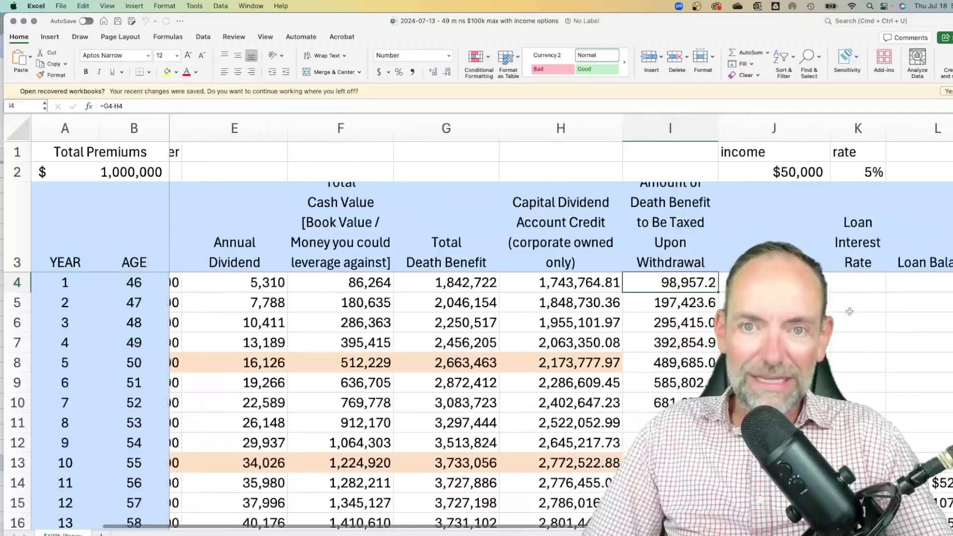
scroll(849, 311, "left", 1)
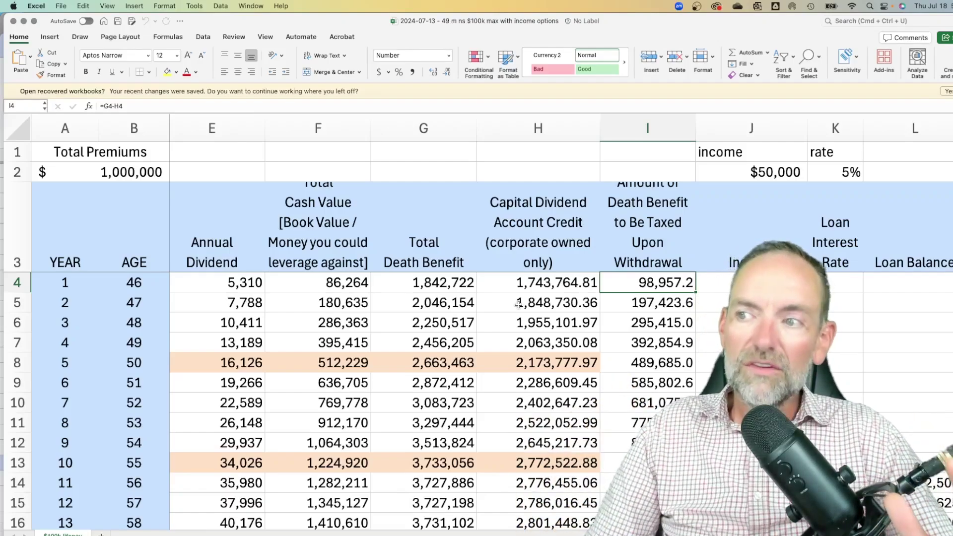
Step: Skim the dividend, cash value, death benefit and capital dividend account columns through year 26, returning to the year 1 row
scroll(547, 434, "down", 4)
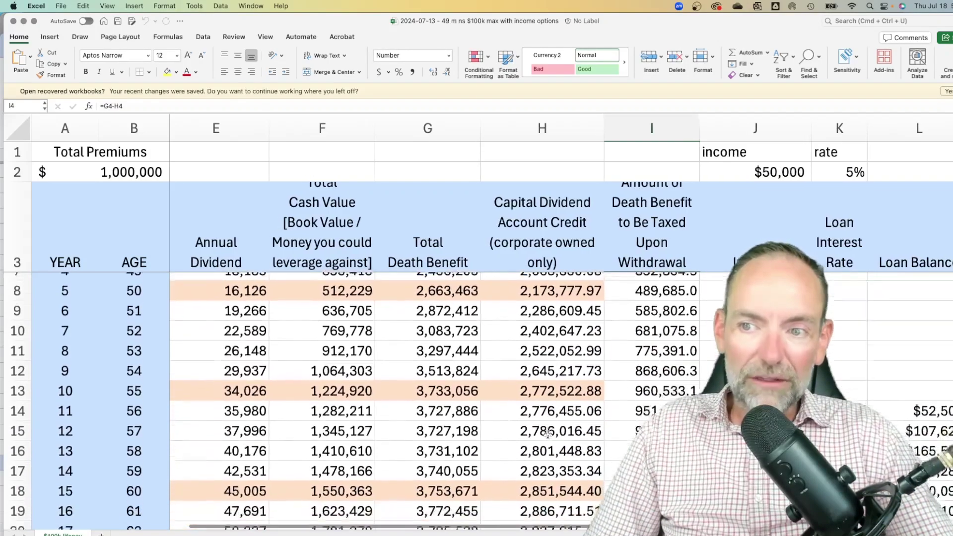
scroll(547, 433, "down", 9)
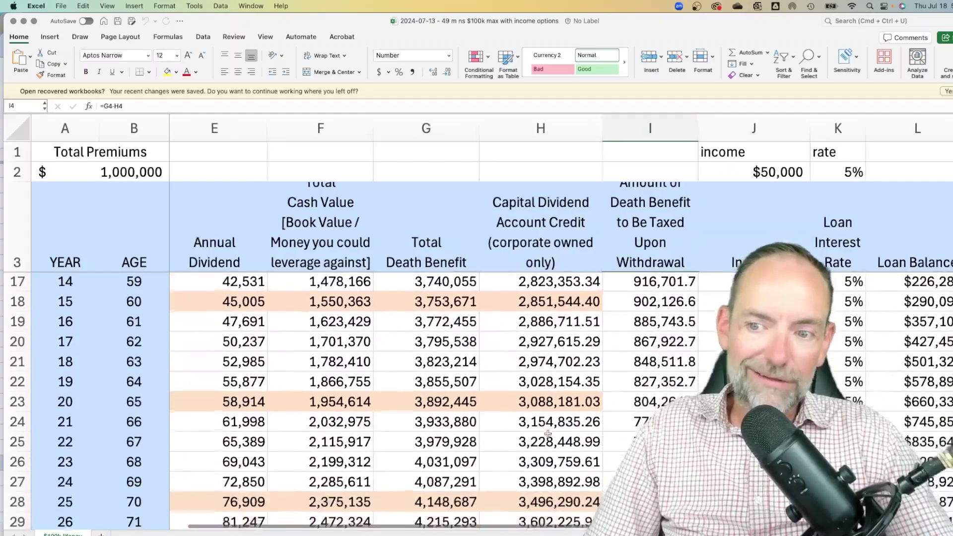
scroll(547, 434, "down", 2)
scroll(548, 434, "up", 15)
scroll(167, 307, "left", 1)
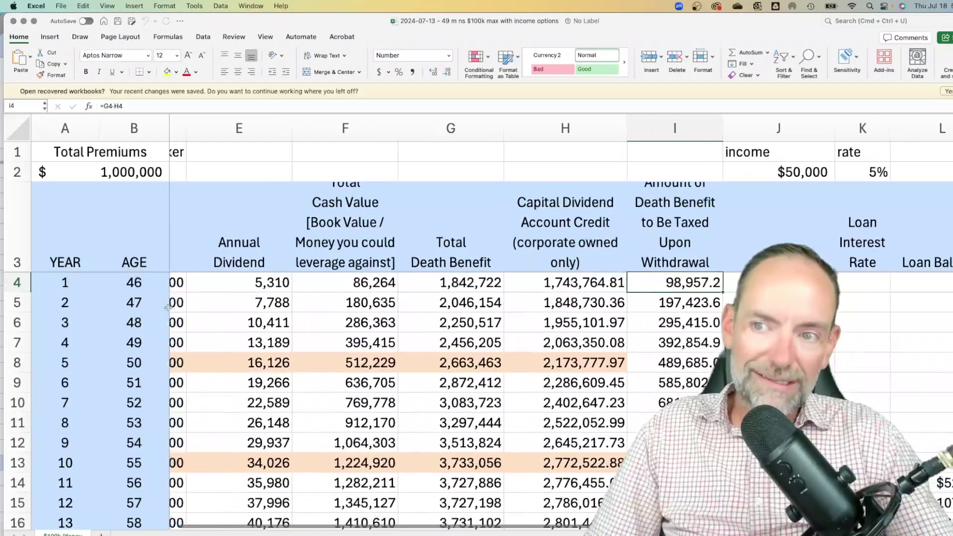
scroll(224, 321, "right", 2)
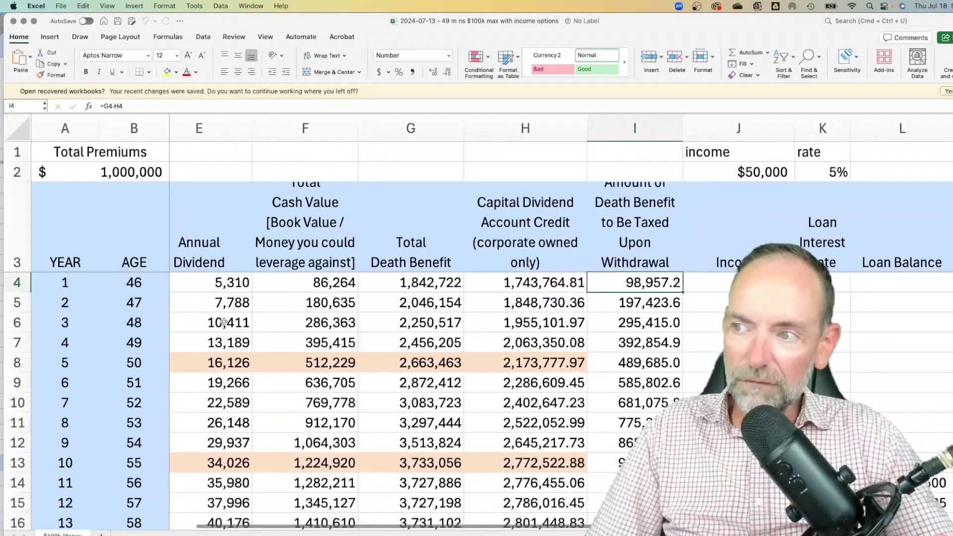
scroll(224, 322, "down", 2)
scroll(224, 322, "up", 2)
scroll(224, 322, "left", 3)
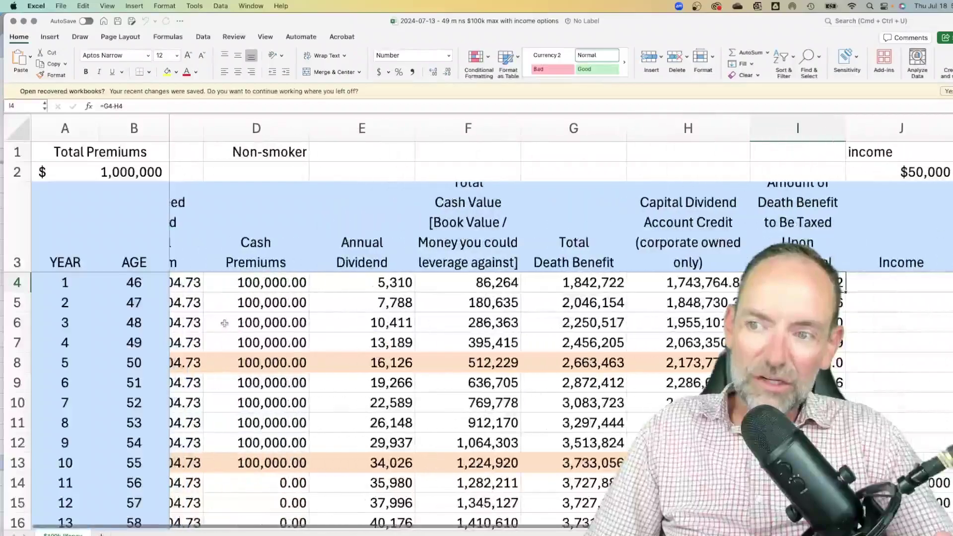
Step: Review the cash premiums, annual dividends, cash value and death benefit from year 10 through the years in the early 30s
scroll(244, 452, "down", 4)
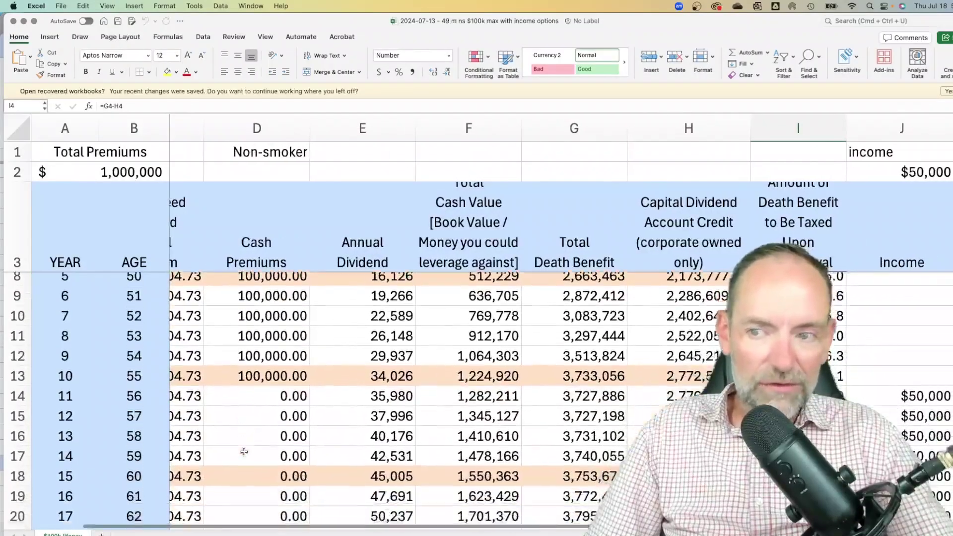
scroll(244, 452, "down", 4)
scroll(244, 452, "right", 2)
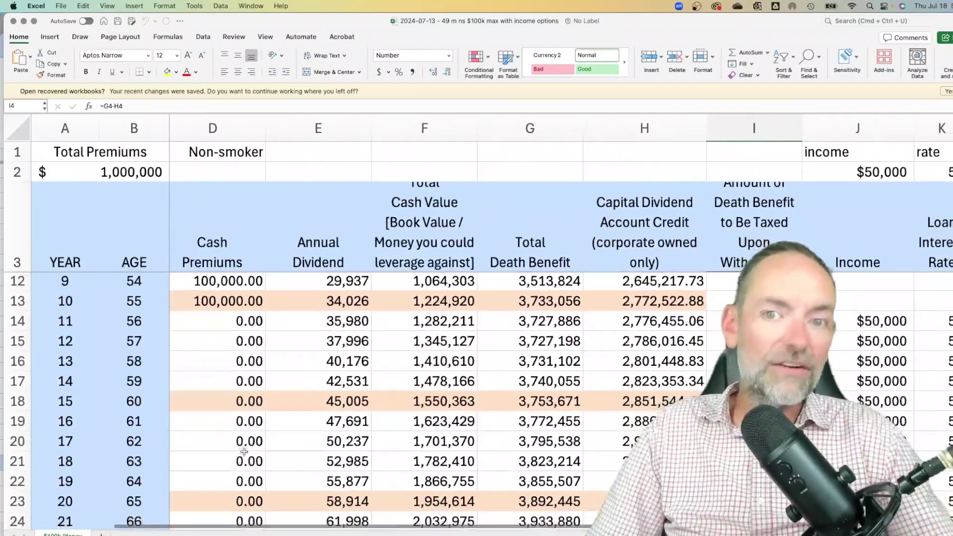
scroll(244, 452, "down", 1)
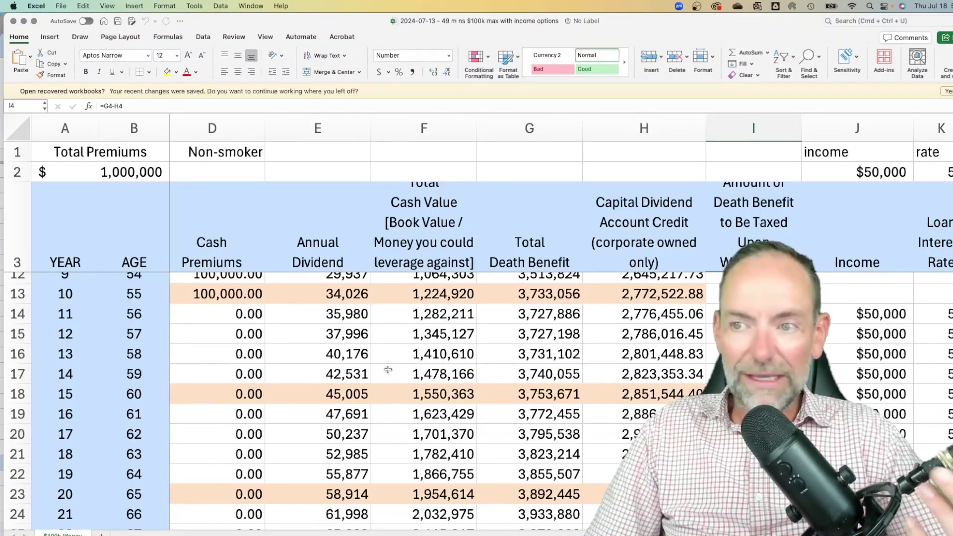
scroll(387, 369, "down", 5)
scroll(387, 370, "right", 1)
scroll(388, 369, "down", 5)
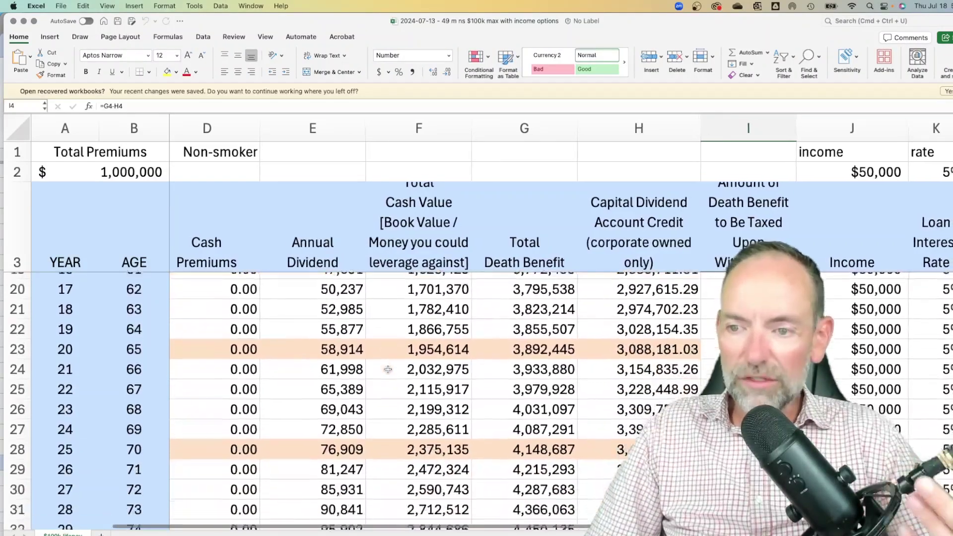
scroll(388, 369, "down", 6)
scroll(387, 370, "left", 1)
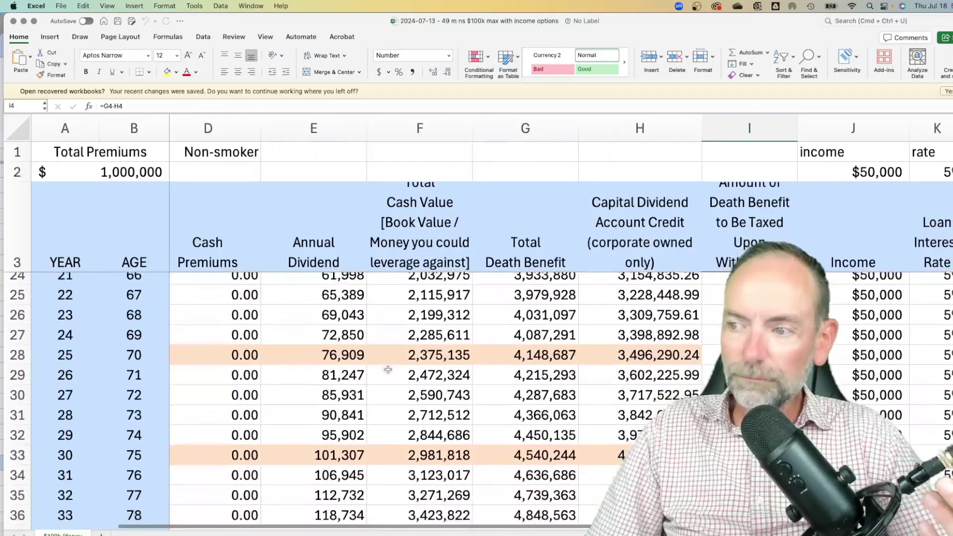
Step: Select the entire year 35 row for age 80, row 38
left_click(174, 480)
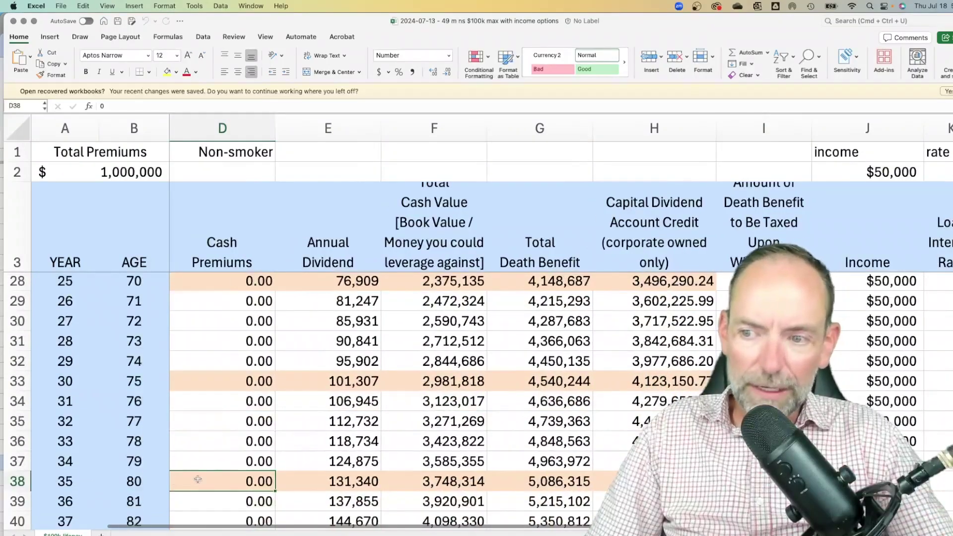
scroll(208, 477, "down", 2)
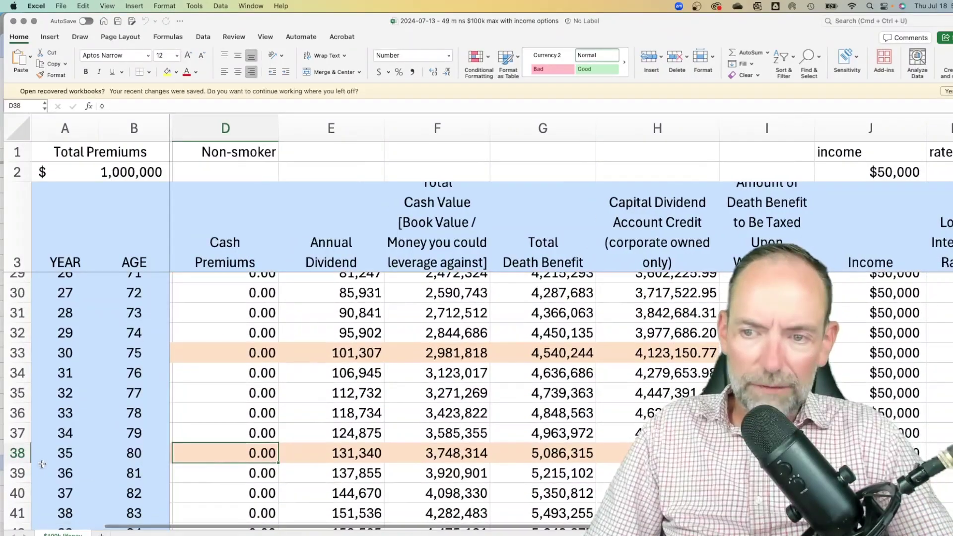
left_click(17, 453)
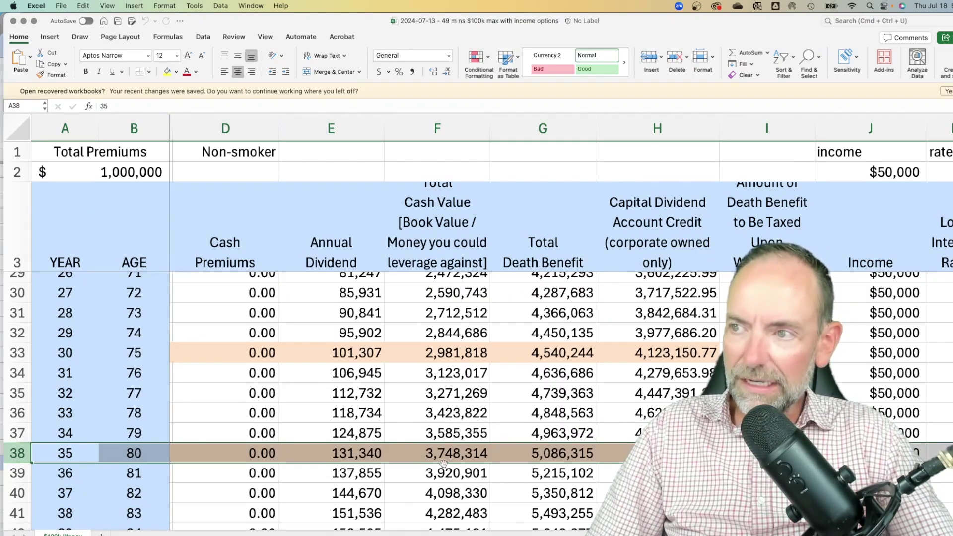
Step: Examine the year 35 row and the years after it across the taxable amount, income, loan balance and net death benefit columns
scroll(491, 457, "right", 3)
scroll(491, 457, "down", 1)
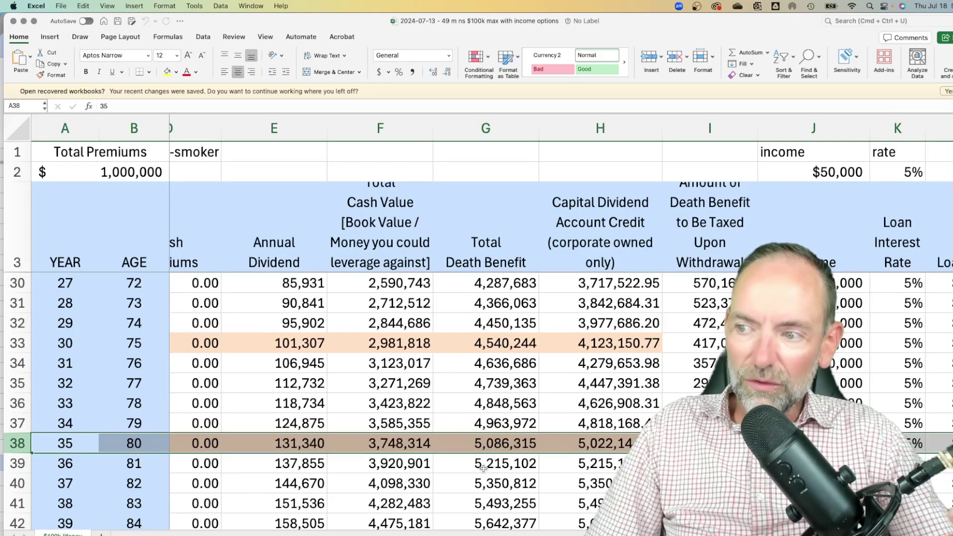
scroll(500, 468, "right", 3)
scroll(491, 468, "down", 1)
scroll(484, 468, "right", 4)
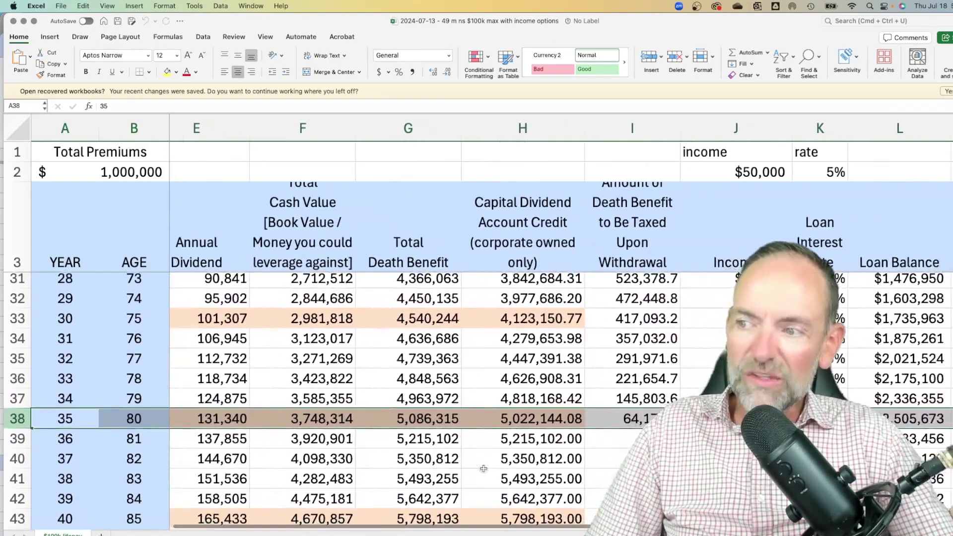
scroll(484, 468, "down", 2)
scroll(484, 468, "down", 4)
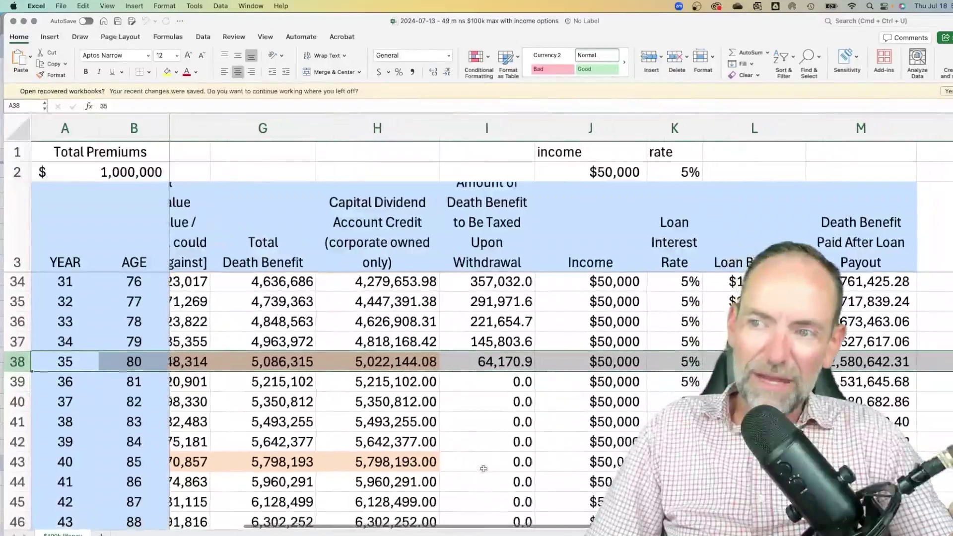
scroll(483, 468, "right", 2)
scroll(483, 468, "down", 1)
scroll(483, 469, "left", 1)
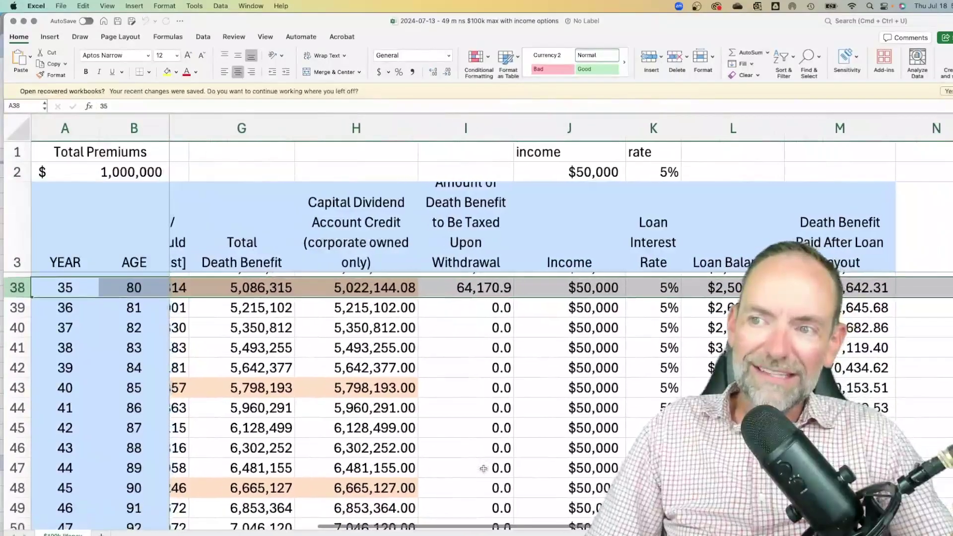
Step: Compare the year 35 death benefit, capital dividend account credit and taxable amount in G38, H38 and I38 with the total premiums in A2
left_click(242, 282)
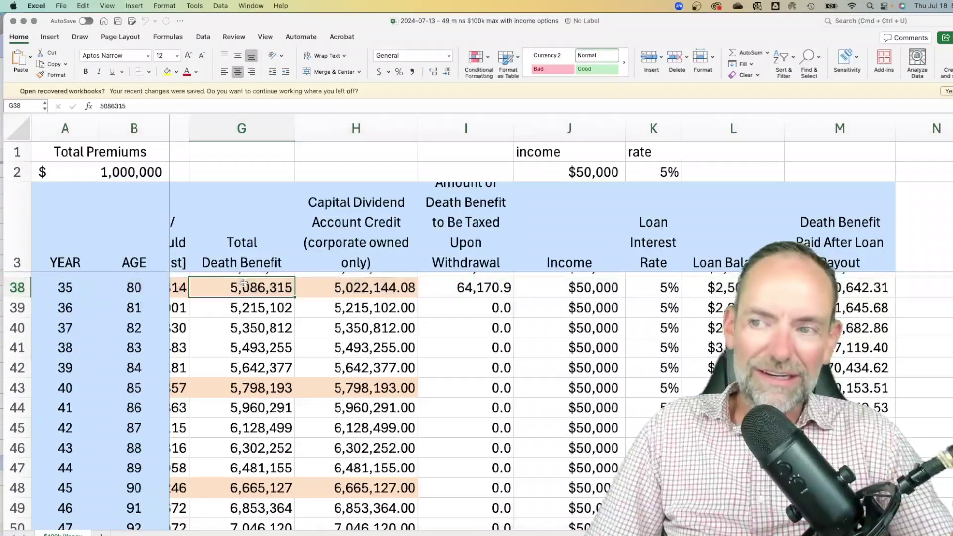
left_click(336, 290)
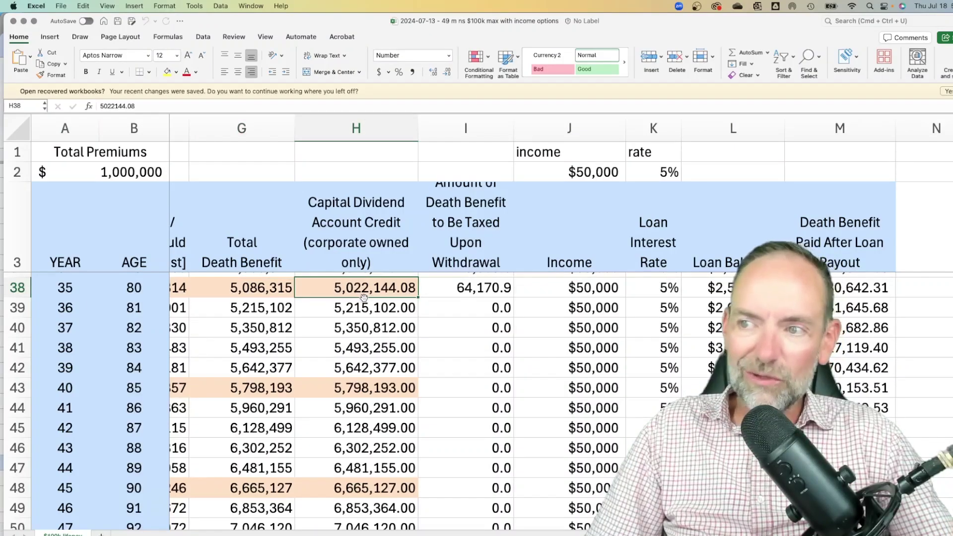
left_click(261, 297)
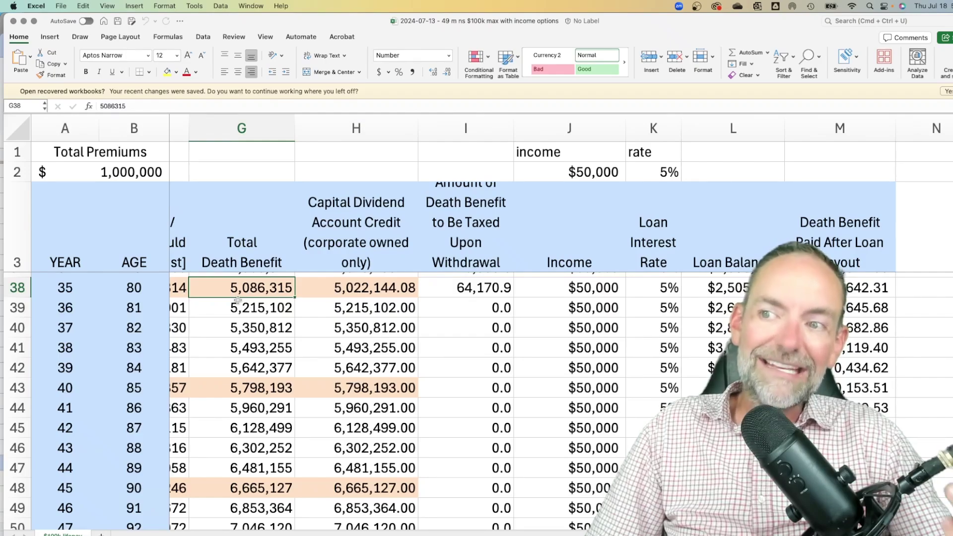
left_click(459, 286)
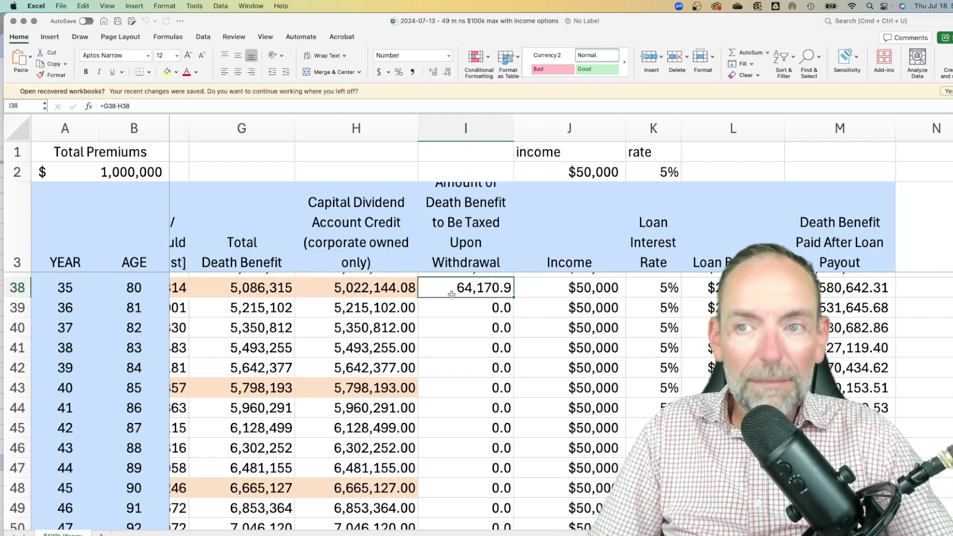
left_click(124, 172)
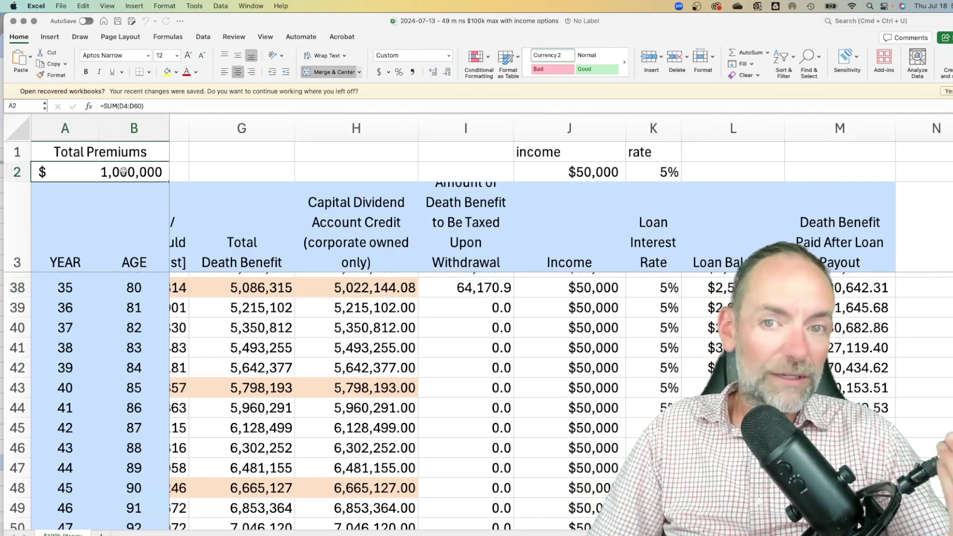
left_click(456, 290)
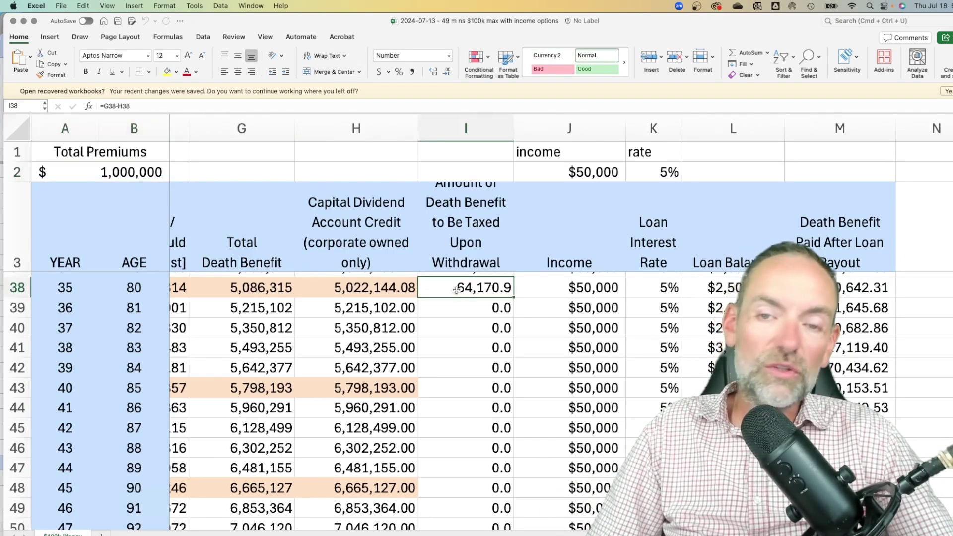